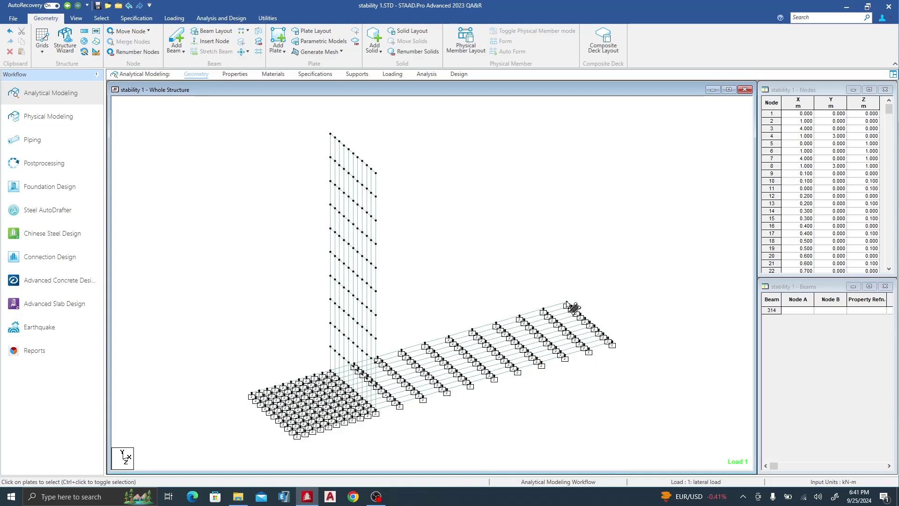
Step: Measure the base slab edges with Node to Node Distance: 1.000 m and 3.000 m
{"action": "left_click", "coordinate": [267, 18]}
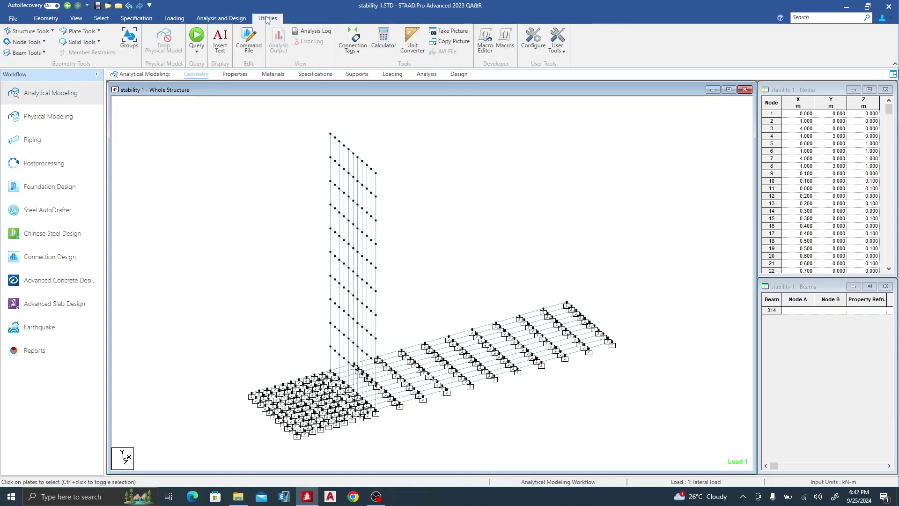
{"action": "left_click", "coordinate": [37, 42]}
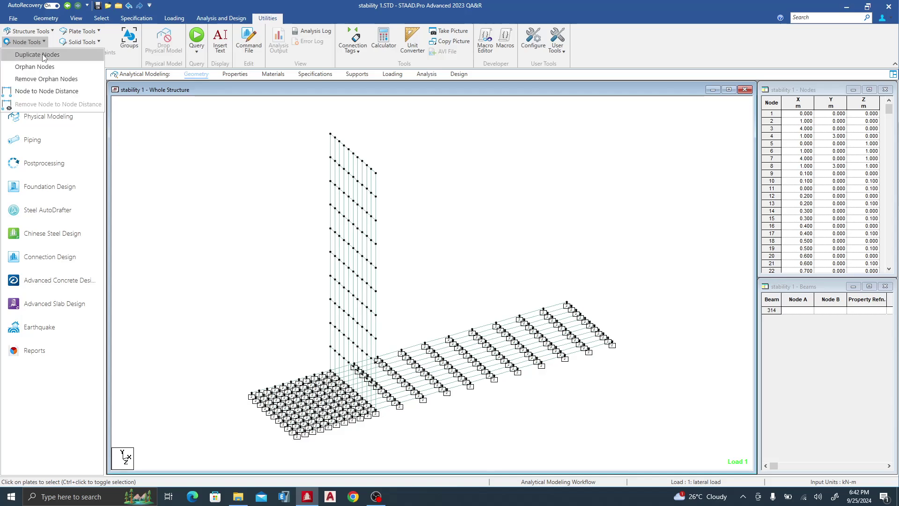
{"action": "left_click", "coordinate": [53, 95]}
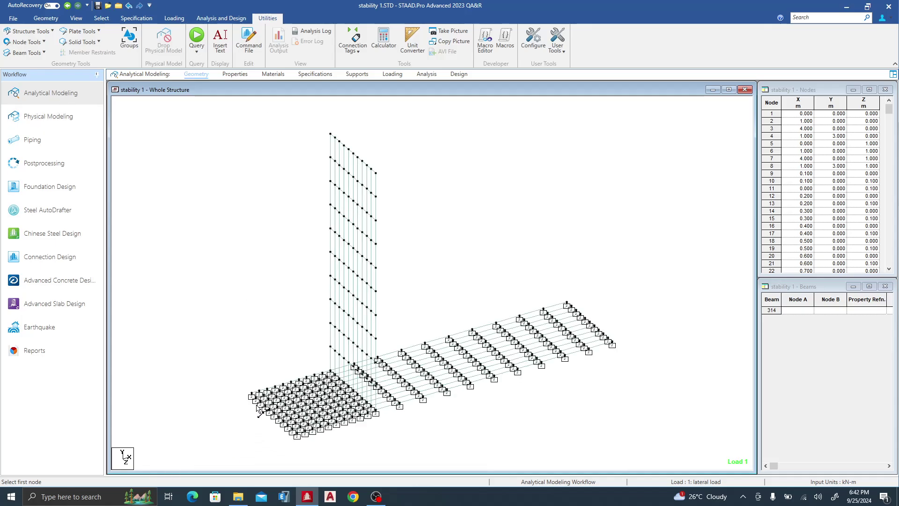
{"action": "left_click", "coordinate": [253, 397]}
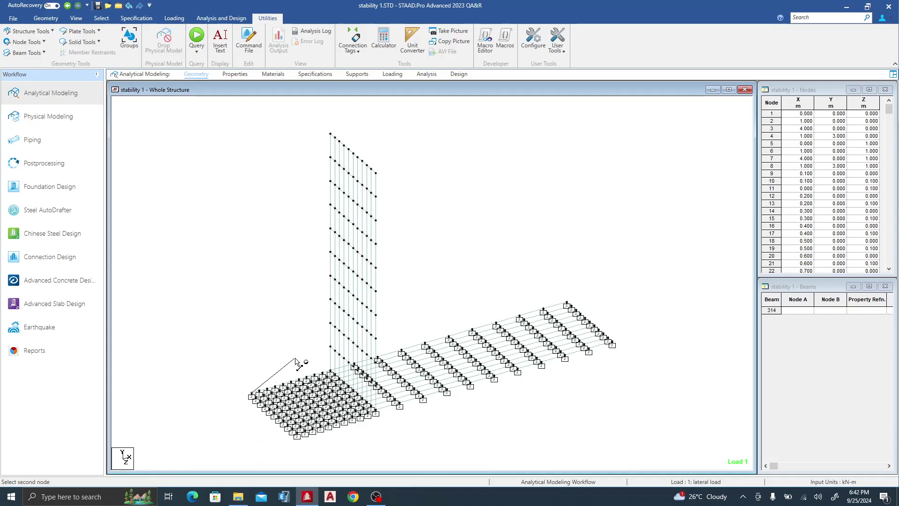
{"action": "left_click", "coordinate": [332, 374]}
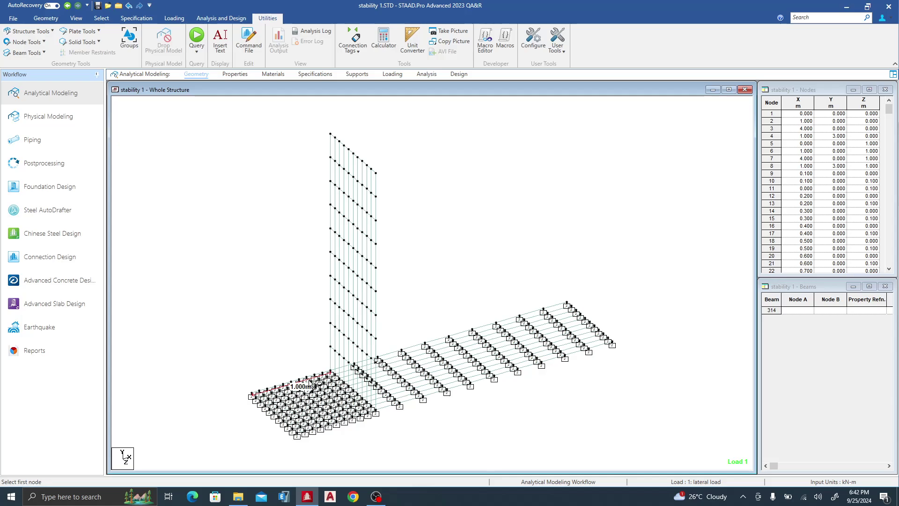
{"action": "left_click", "coordinate": [354, 364]}
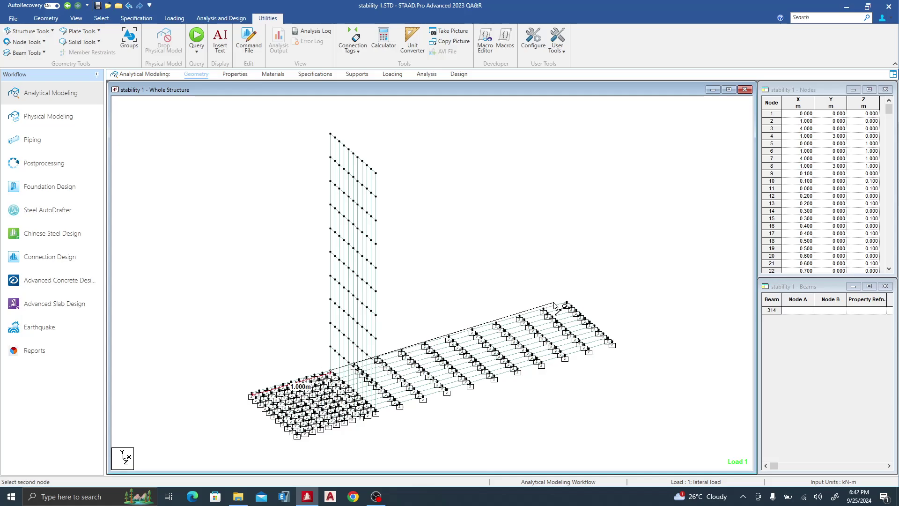
{"action": "left_click", "coordinate": [569, 304]}
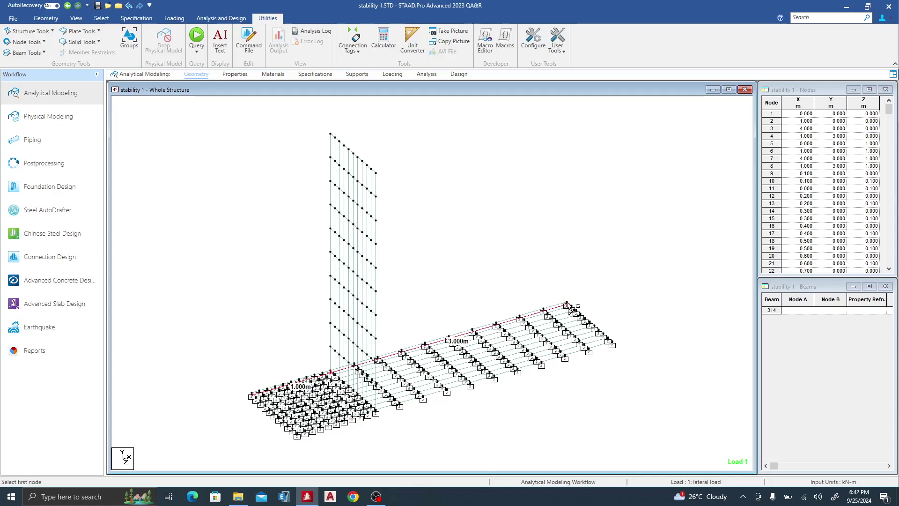
Step: Measure the 3.000 m wall height, then remove all node-to-node distance labels
{"action": "left_click", "coordinate": [331, 373]}
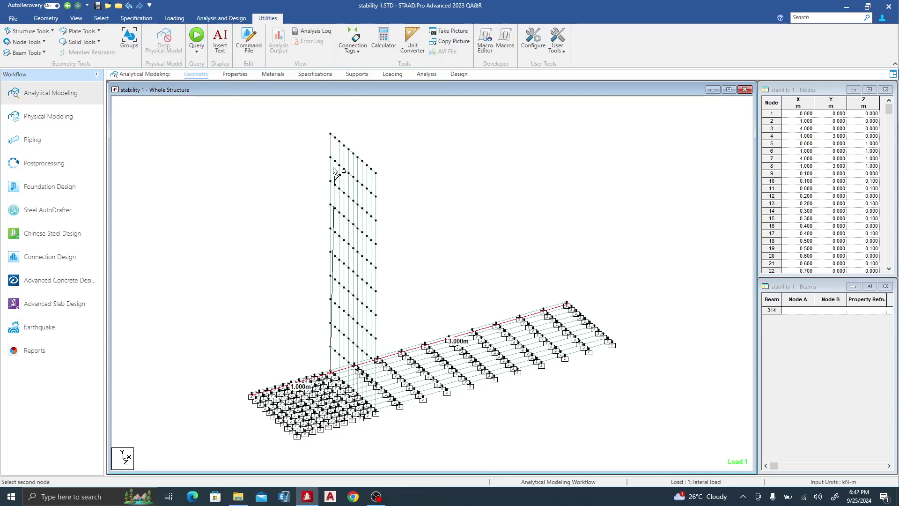
{"action": "left_click", "coordinate": [330, 133]}
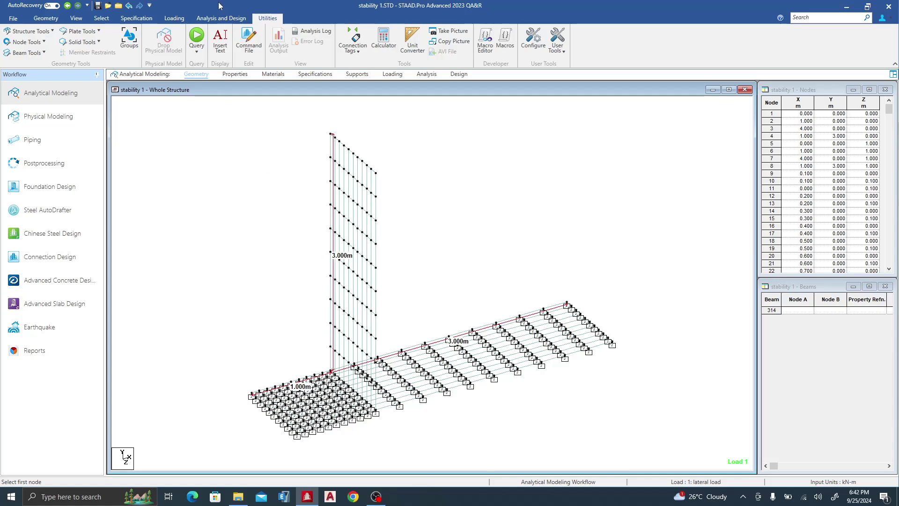
{"action": "left_click", "coordinate": [27, 41]}
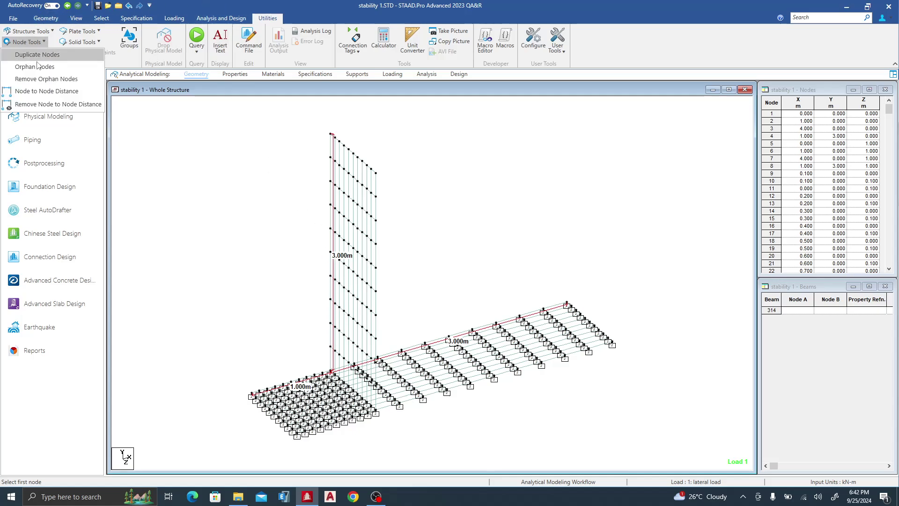
{"action": "left_click", "coordinate": [52, 104]}
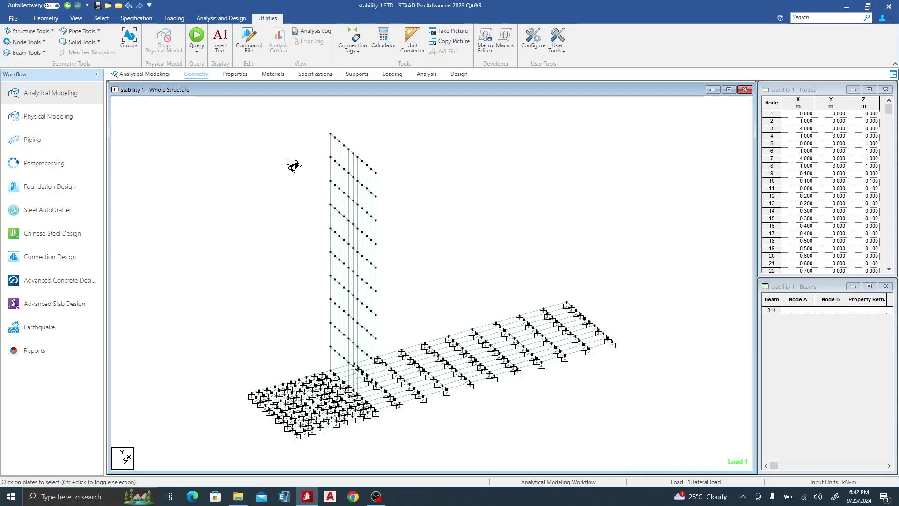
Step: Highlight the base slab plates using Plate 0.40 and the wall plates using Plate 0.30
{"action": "left_click", "coordinate": [237, 75]}
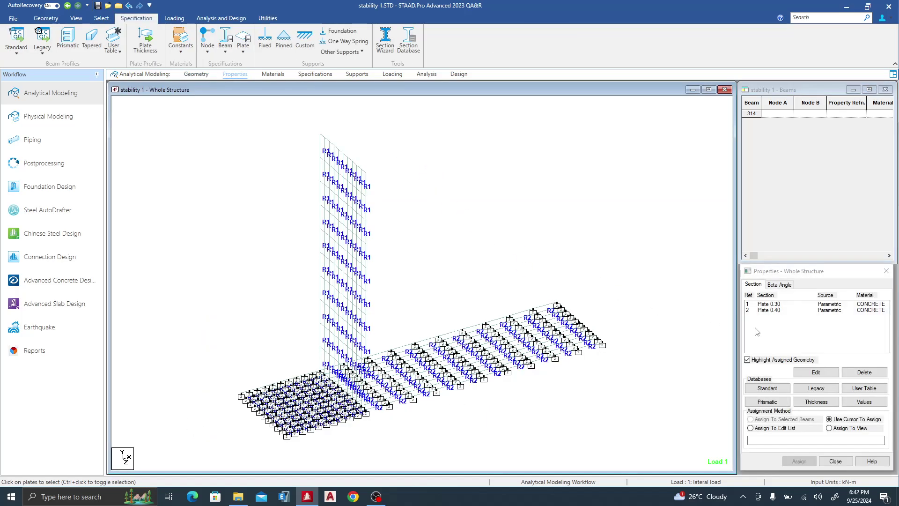
{"action": "left_click", "coordinate": [769, 310]}
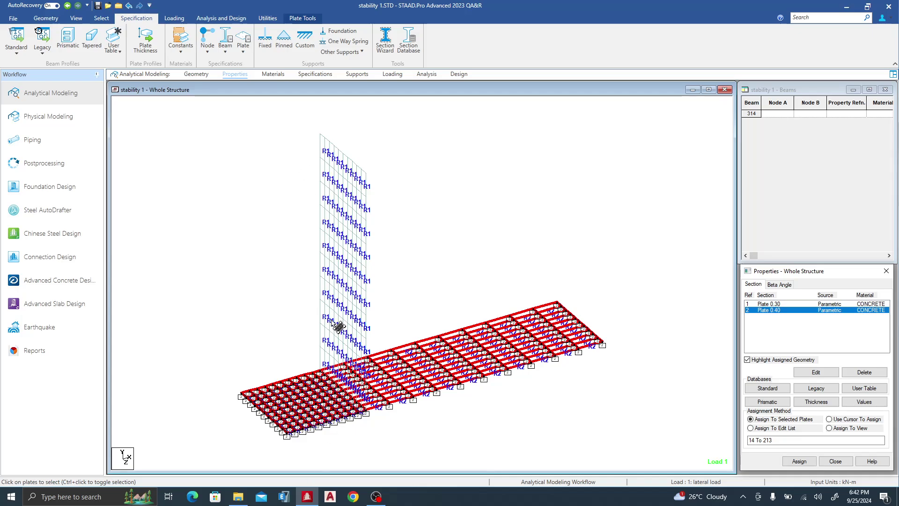
{"action": "left_click", "coordinate": [773, 304]}
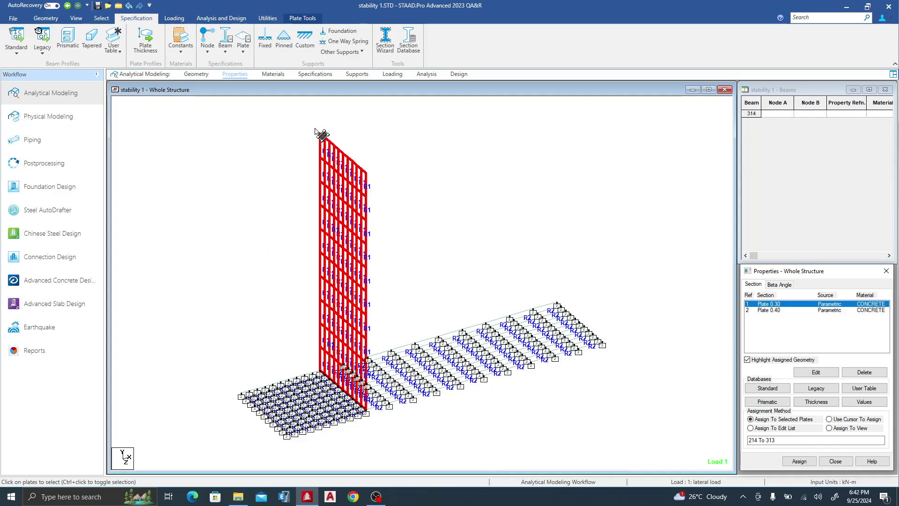
{"action": "left_click", "coordinate": [356, 74]}
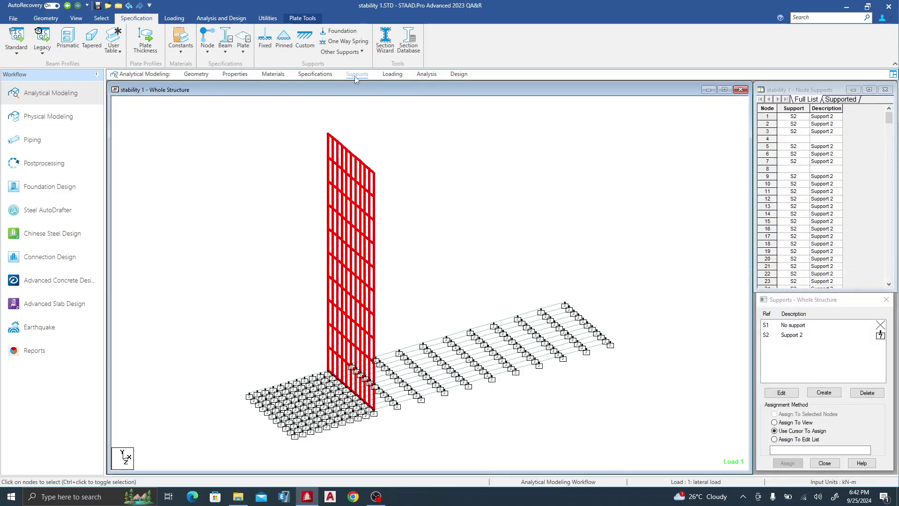
Step: Change Support 2's plate-mat subgrade modulus to 12000 kN/m2/m
{"action": "left_click", "coordinate": [405, 207]}
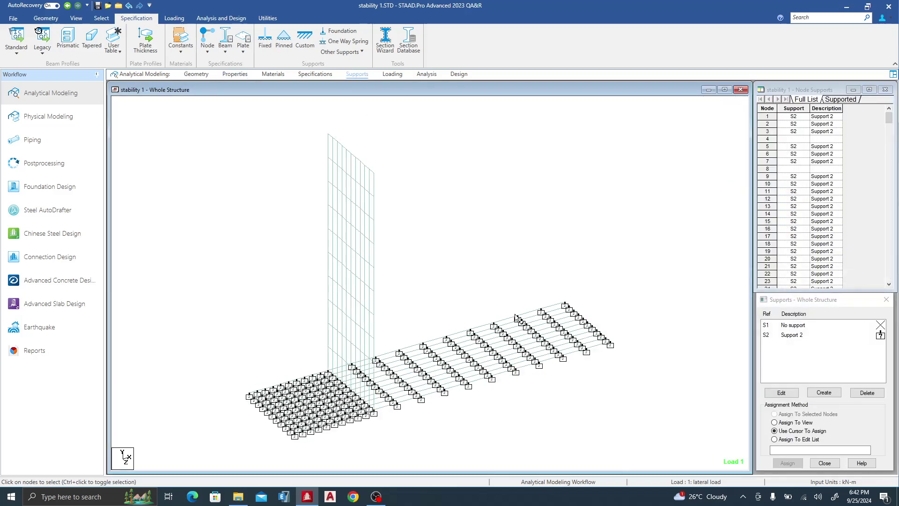
{"action": "double_click", "coordinate": [788, 335]}
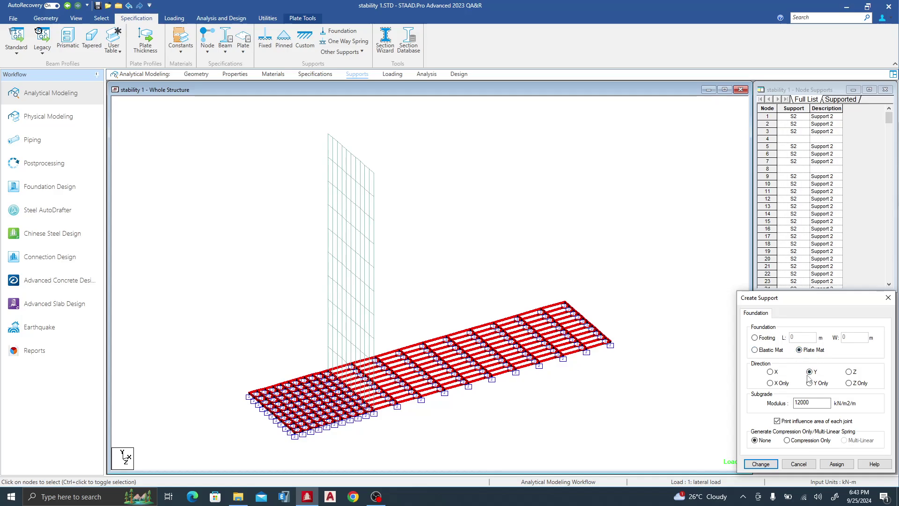
{"action": "double_click", "coordinate": [805, 402]}
{"action": "type", "text": "12000"}
{"action": "left_click", "coordinate": [762, 464]}
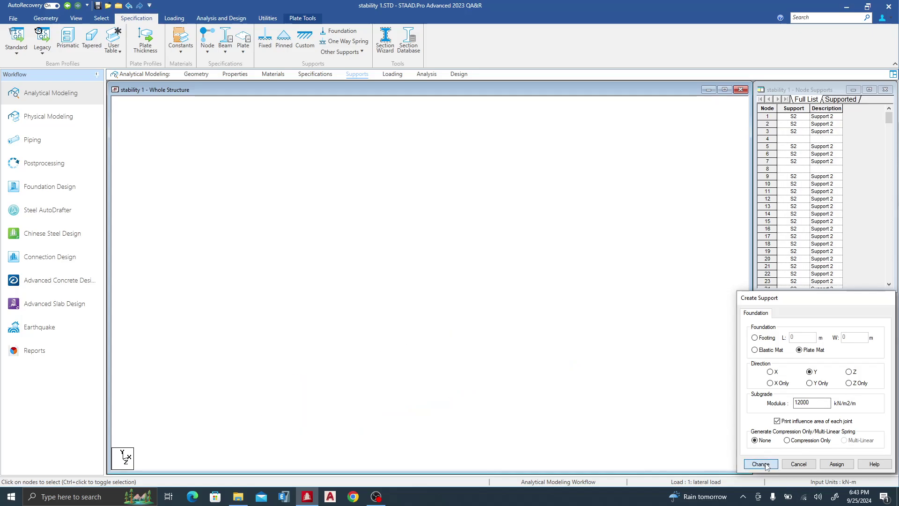
{"action": "left_click", "coordinate": [392, 76]}
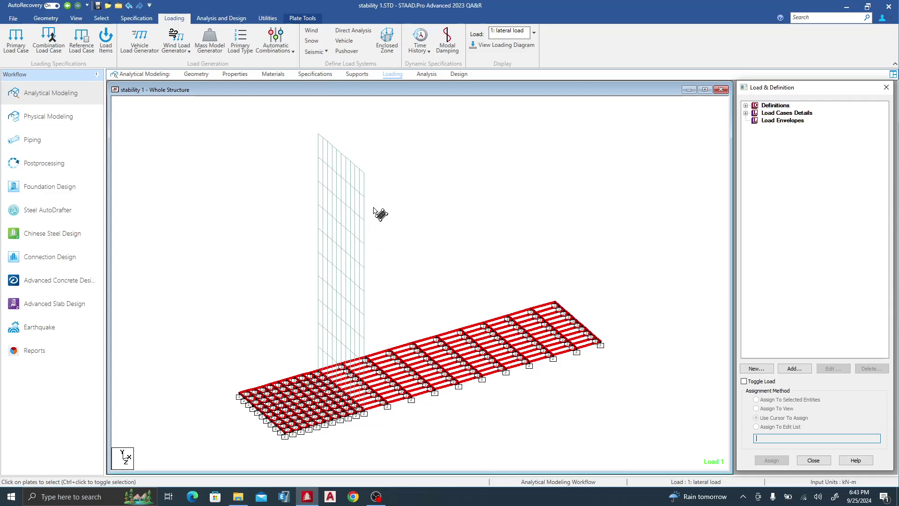
Step: List the three load cases and draw the lateral load's trapezoidal wall pressure, up to 17 kN/m2
{"action": "left_click", "coordinate": [746, 113]}
{"action": "left_click", "coordinate": [746, 113]}
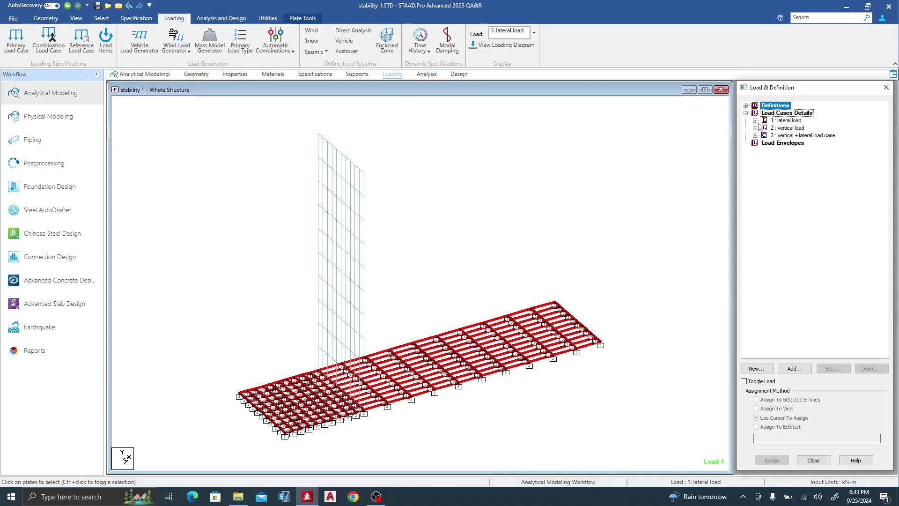
{"action": "double_click", "coordinate": [788, 121]}
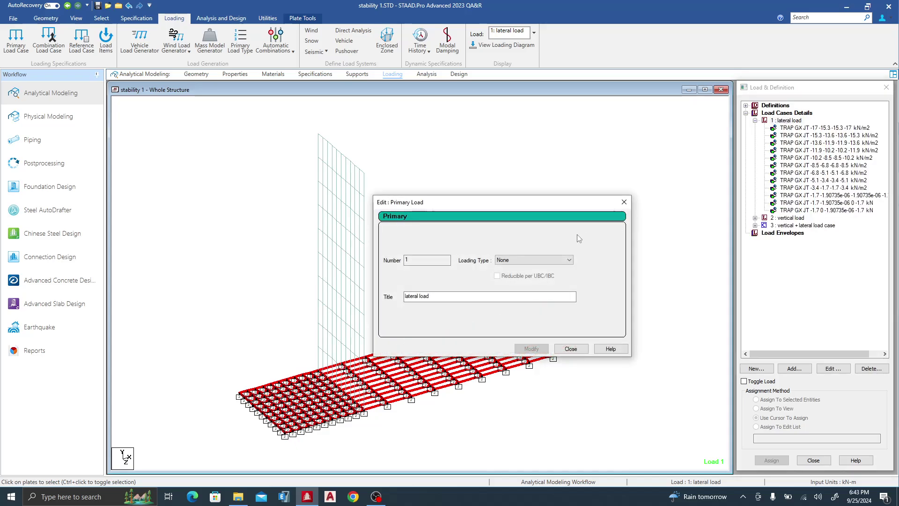
{"action": "left_click", "coordinate": [624, 202]}
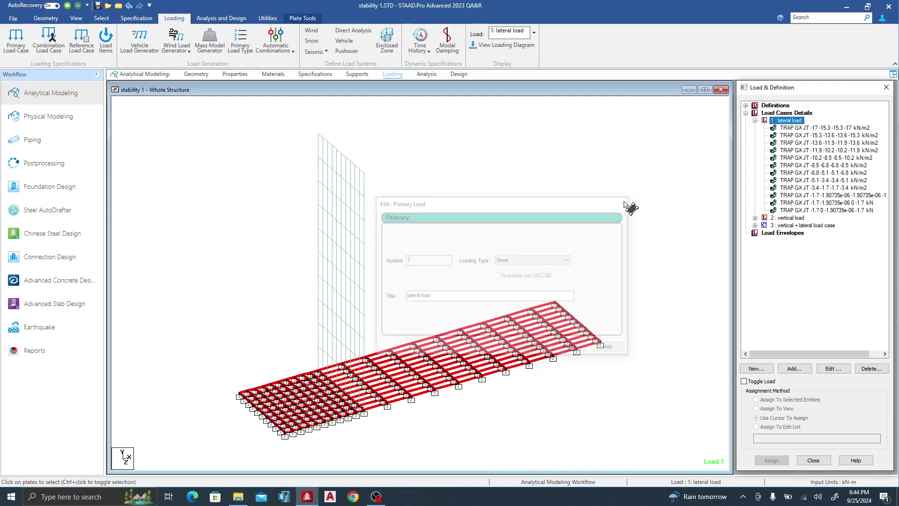
{"action": "left_click", "coordinate": [827, 128]}
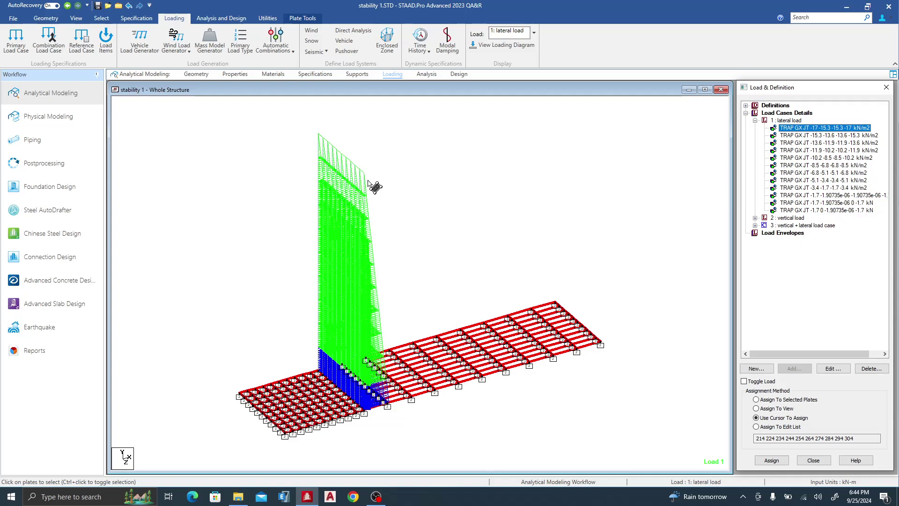
{"action": "left_click", "coordinate": [754, 120]}
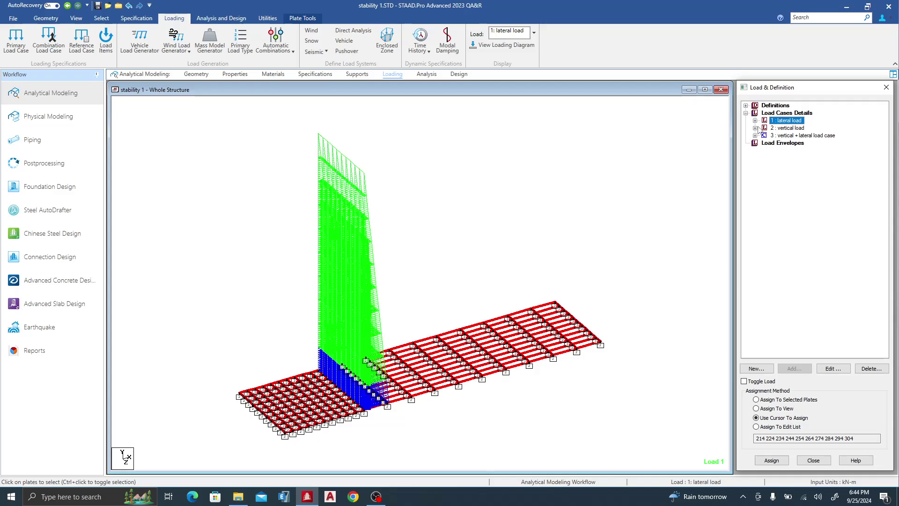
{"action": "left_click", "coordinate": [755, 128]}
Step: Draw the vertical load's self-weight and -54 kN/m2 pressure on heel plates 114–213
{"action": "left_click", "coordinate": [808, 136]}
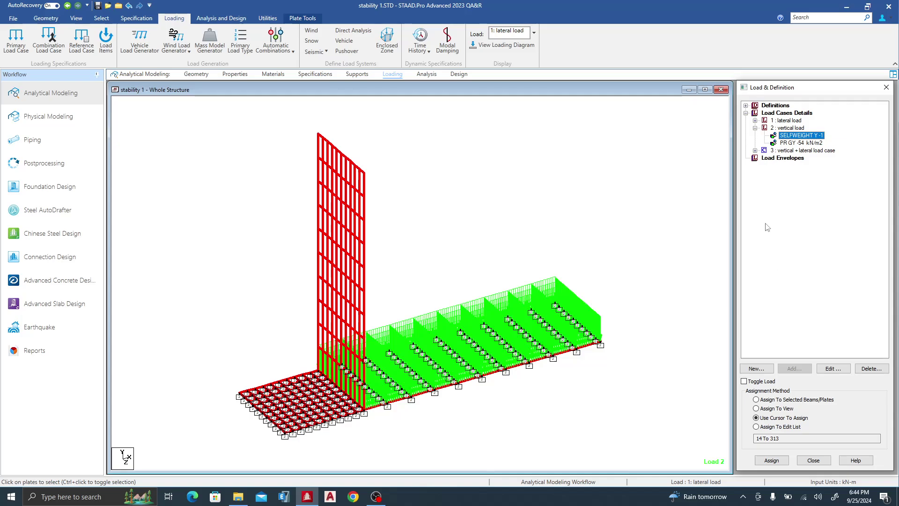
{"action": "left_click", "coordinate": [808, 142]}
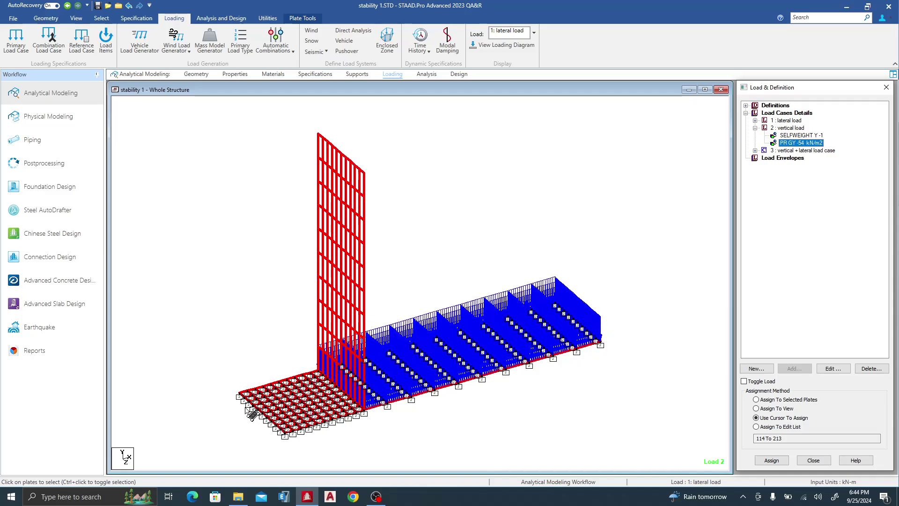
{"action": "mouse_move", "coordinate": [239, 496]}
{"action": "left_click", "coordinate": [754, 120]}
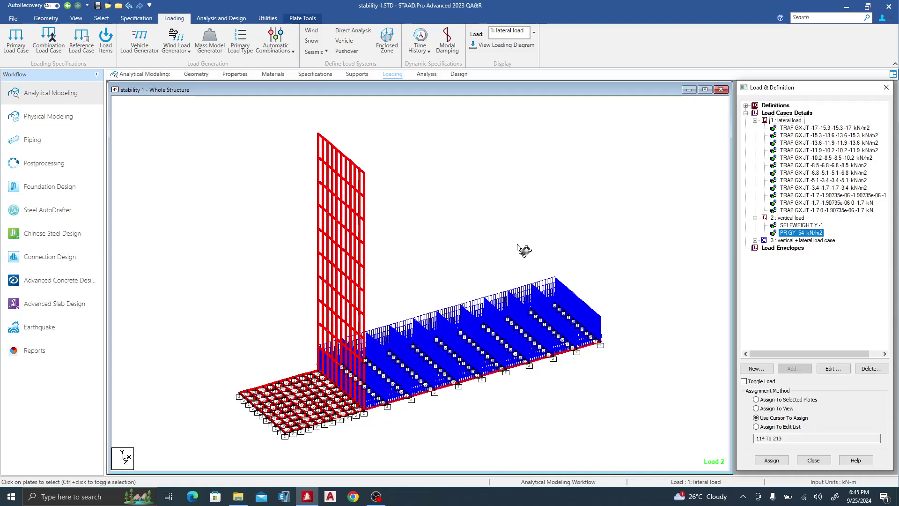
{"action": "left_click", "coordinate": [754, 120]}
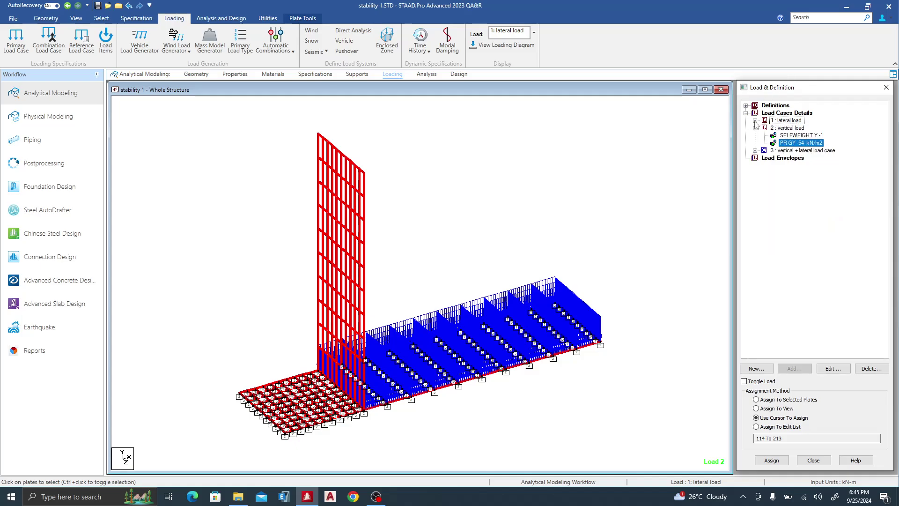
{"action": "left_click", "coordinate": [754, 129]}
Step: Expand load case 3 to confirm it combines loads 1 and 2, then show the analysis commands
{"action": "left_click", "coordinate": [785, 136]}
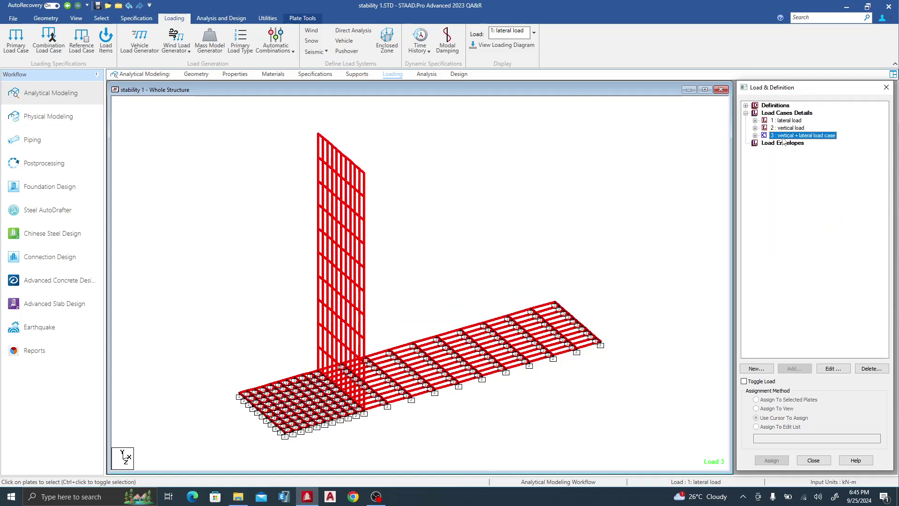
{"action": "left_click", "coordinate": [755, 135]}
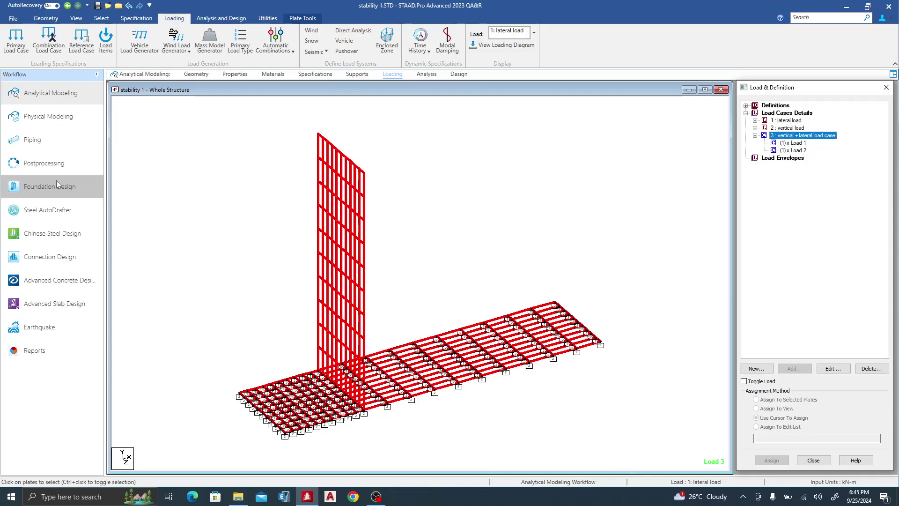
{"action": "left_click", "coordinate": [429, 75]}
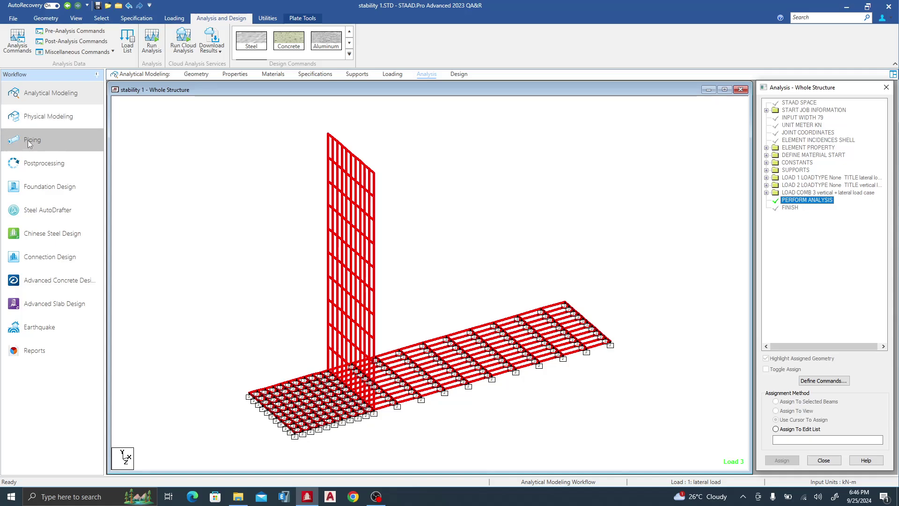
Step: Save the model, run the analysis with 0 errors, and show node displacements in postprocessing
{"action": "left_click", "coordinate": [46, 163]}
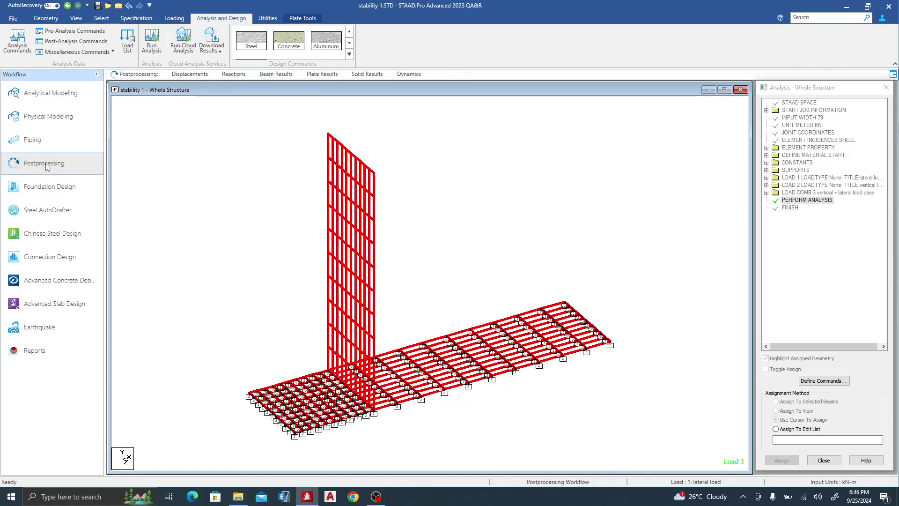
{"action": "left_click", "coordinate": [509, 265]}
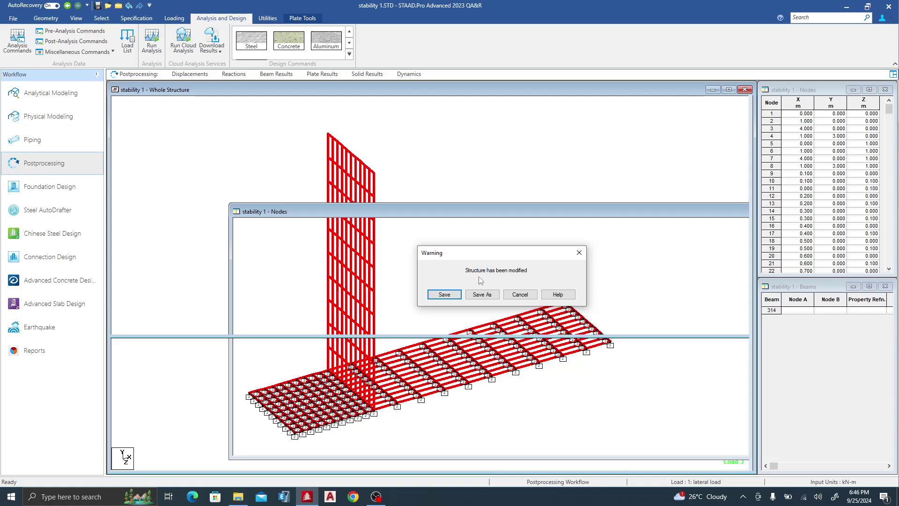
{"action": "left_click", "coordinate": [448, 294]}
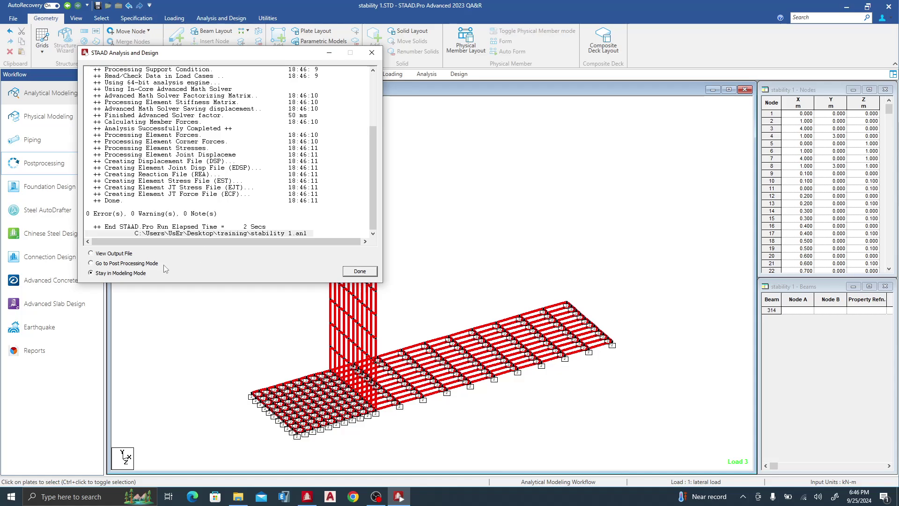
{"action": "left_click", "coordinate": [352, 274]}
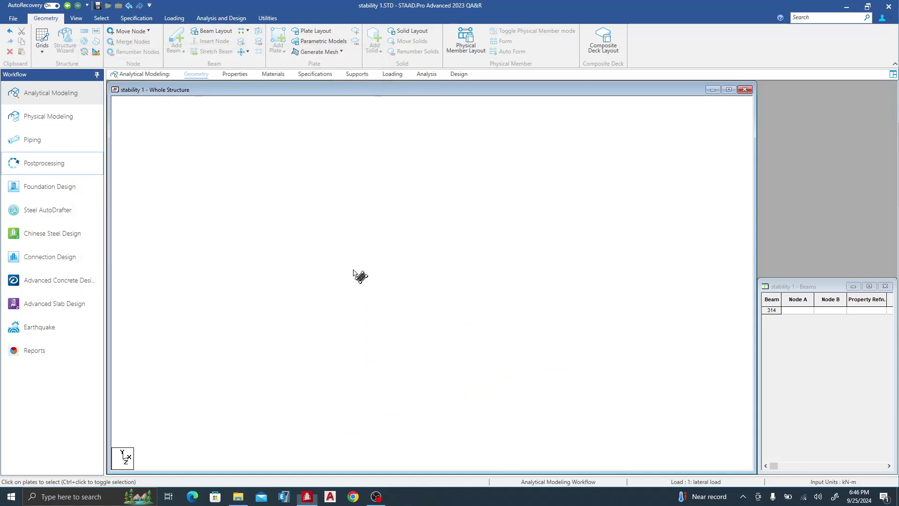
{"action": "left_click", "coordinate": [462, 320]}
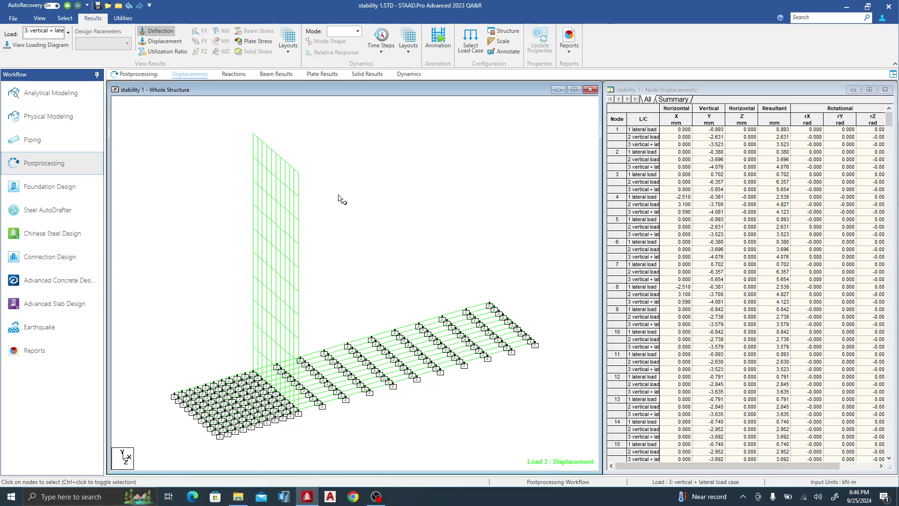
Step: Contour Base Pressure on the slab plates for load case 3 (0.042–0.068 N/mm2)
{"action": "left_click", "coordinate": [257, 42]}
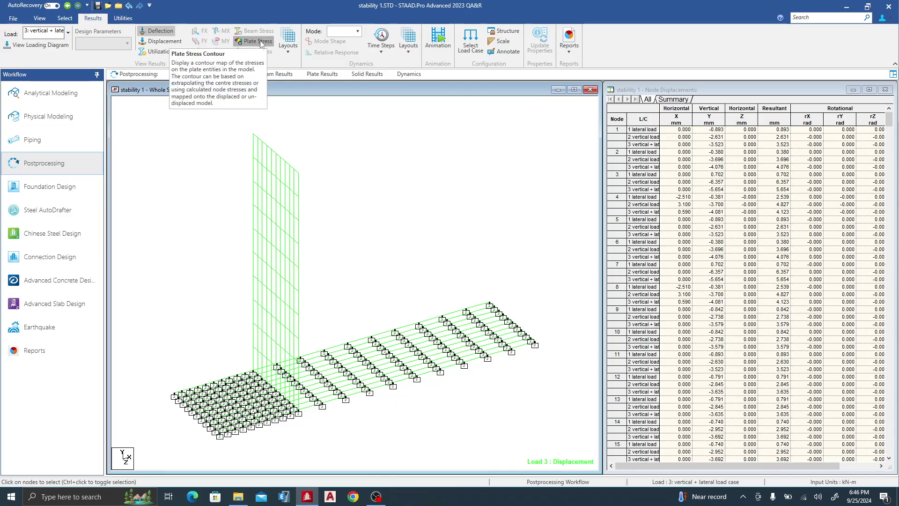
{"action": "left_click", "coordinate": [424, 140]}
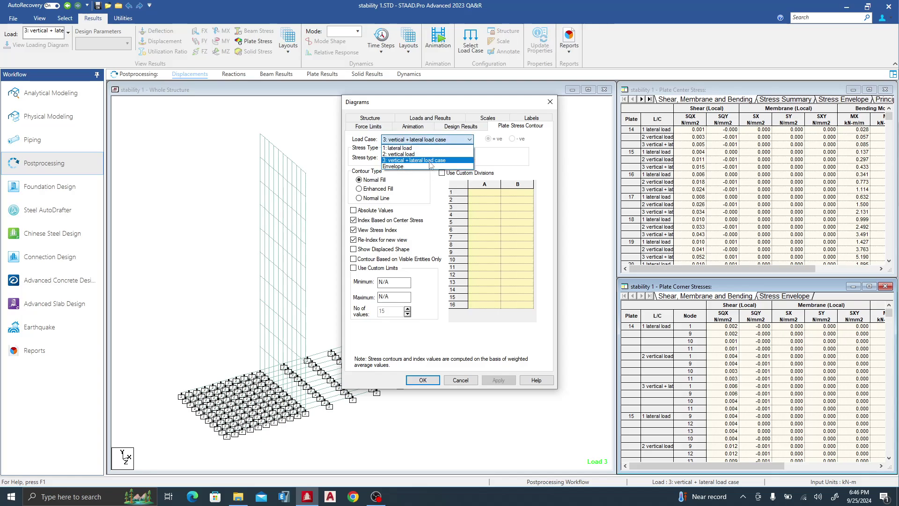
{"action": "left_click", "coordinate": [430, 160]}
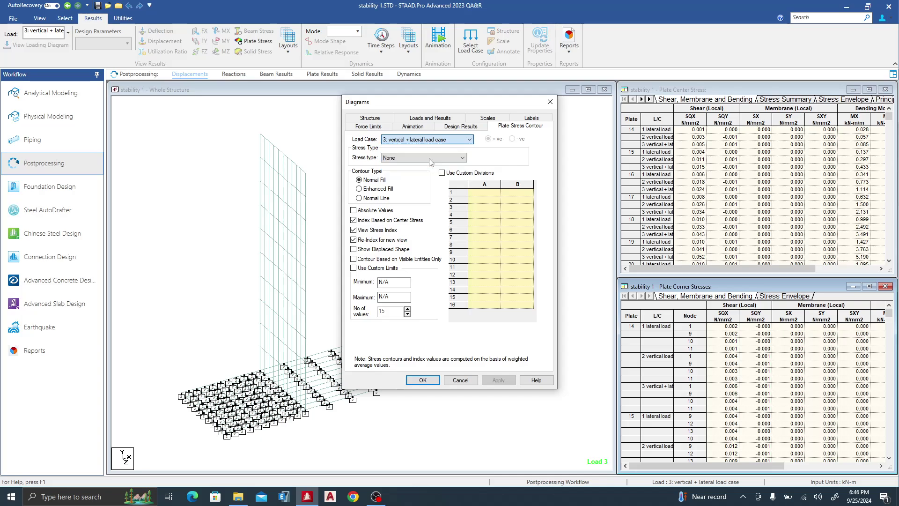
{"action": "left_click", "coordinate": [420, 158]}
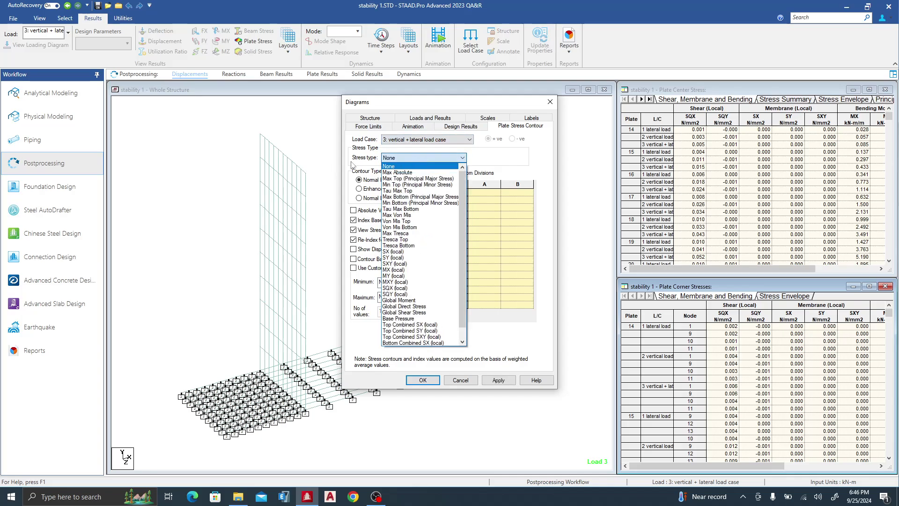
{"action": "left_click", "coordinate": [405, 320]}
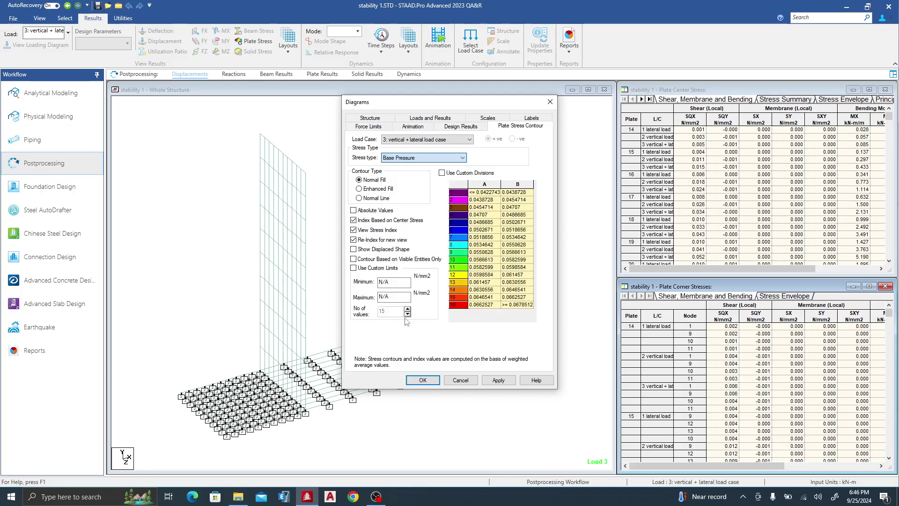
{"action": "left_click", "coordinate": [499, 381]}
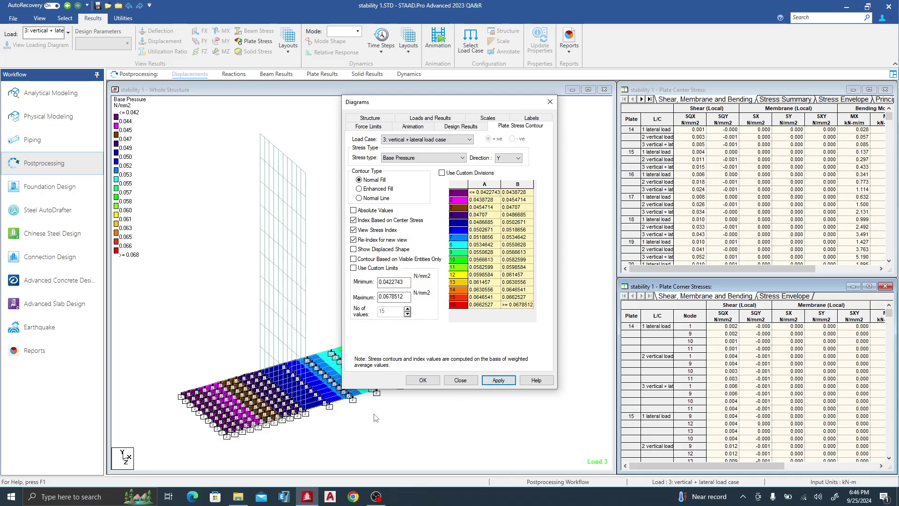
{"action": "left_click_drag", "start_coordinate": [464, 99], "coordinate": [692, 54]}
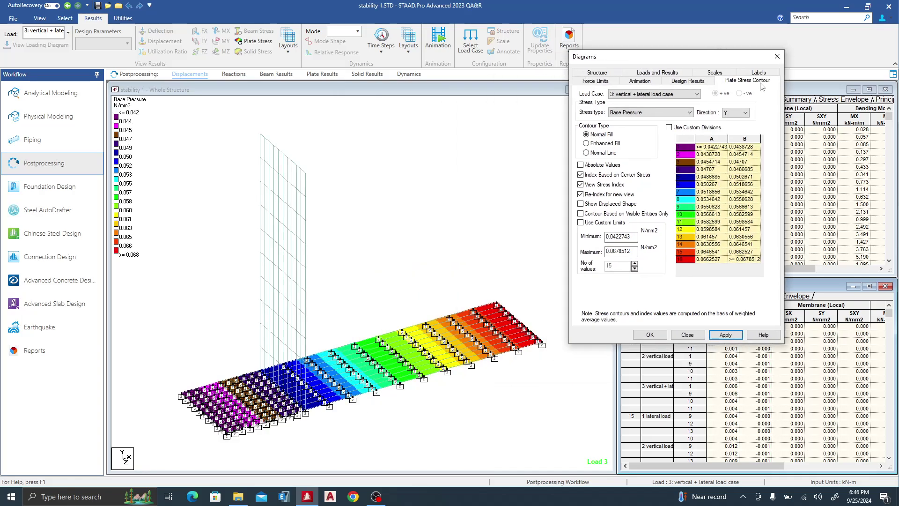
{"action": "left_click", "coordinate": [778, 57]}
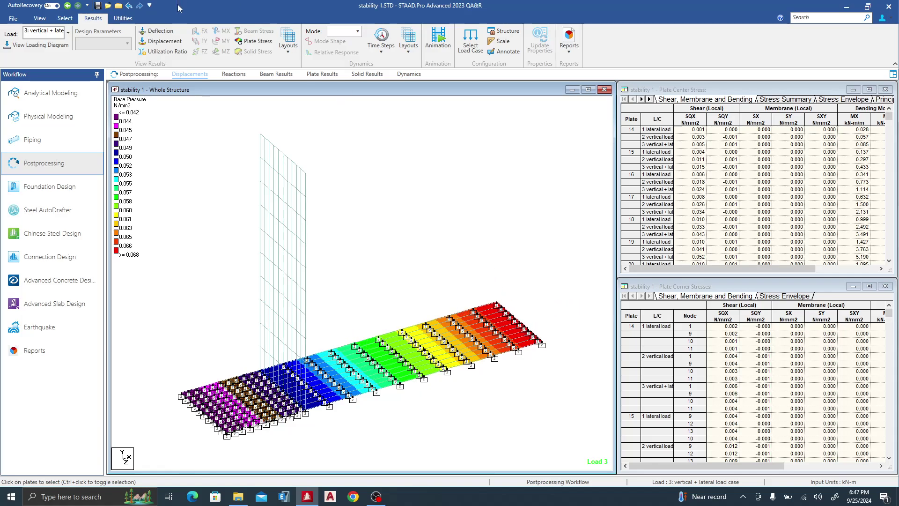
Step: Redraw the base pressure contour for load case 1, lateral load (-0.008 to 0.011 N/mm2)
{"action": "left_click", "coordinate": [259, 41]}
{"action": "left_click", "coordinate": [413, 140]}
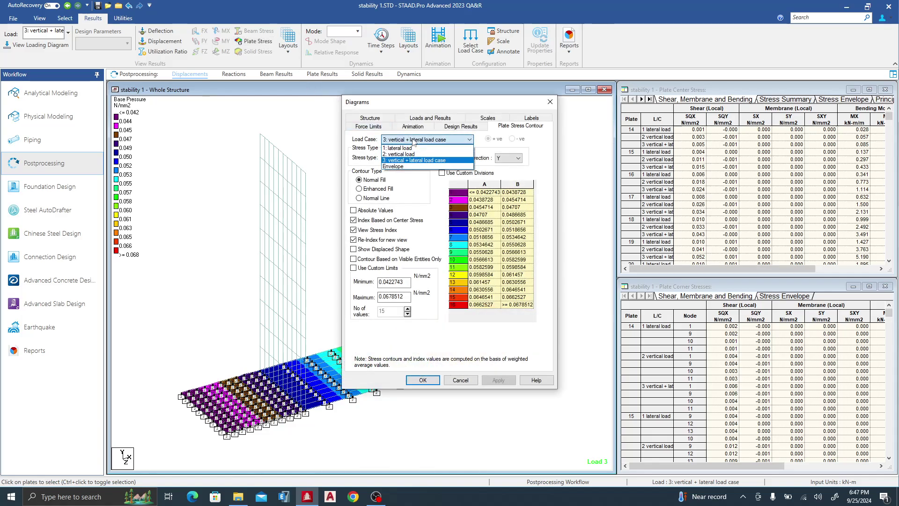
{"action": "left_click", "coordinate": [413, 148]}
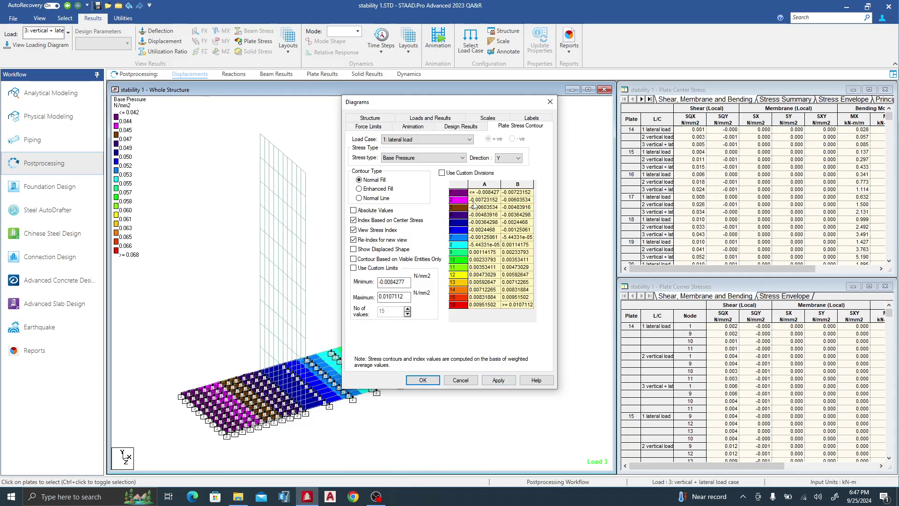
{"action": "left_click", "coordinate": [491, 380]}
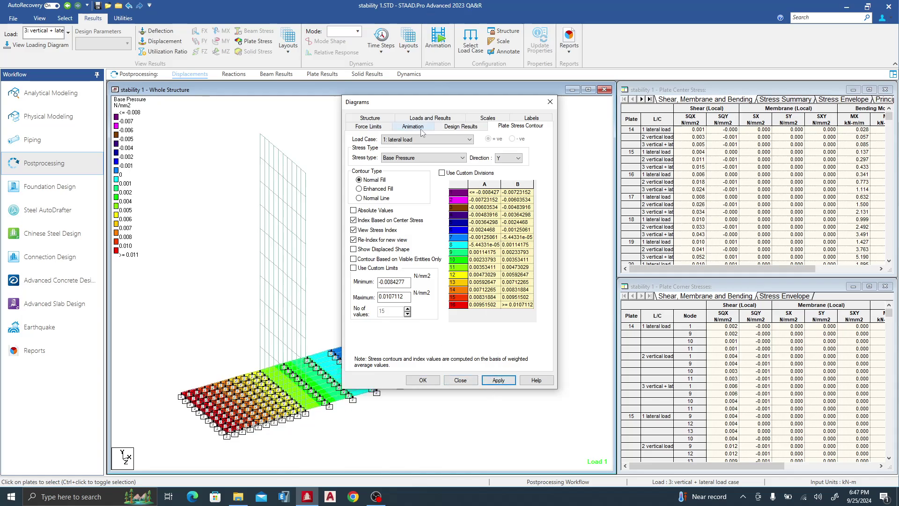
{"action": "left_click_drag", "start_coordinate": [434, 104], "coordinate": [542, 89]}
{"action": "left_click", "coordinate": [658, 86]}
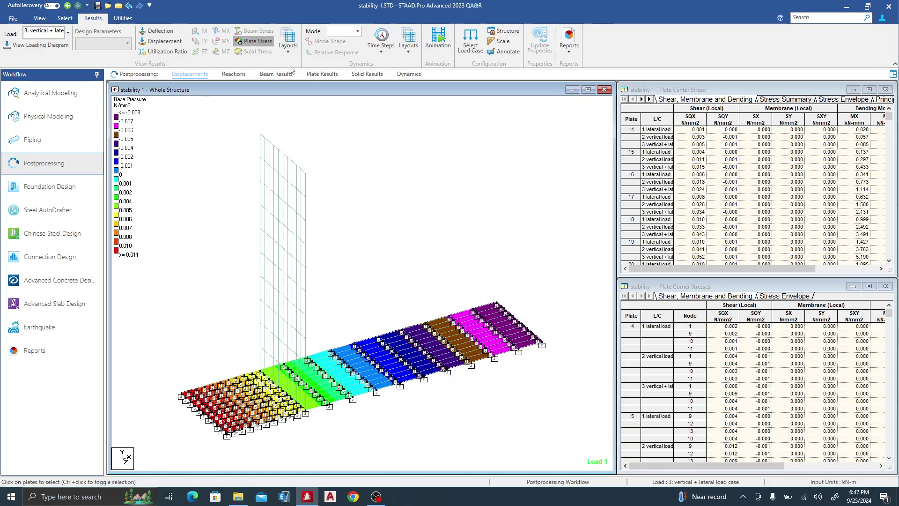
{"action": "left_click", "coordinate": [253, 42]}
{"action": "key", "text": "Escape"}
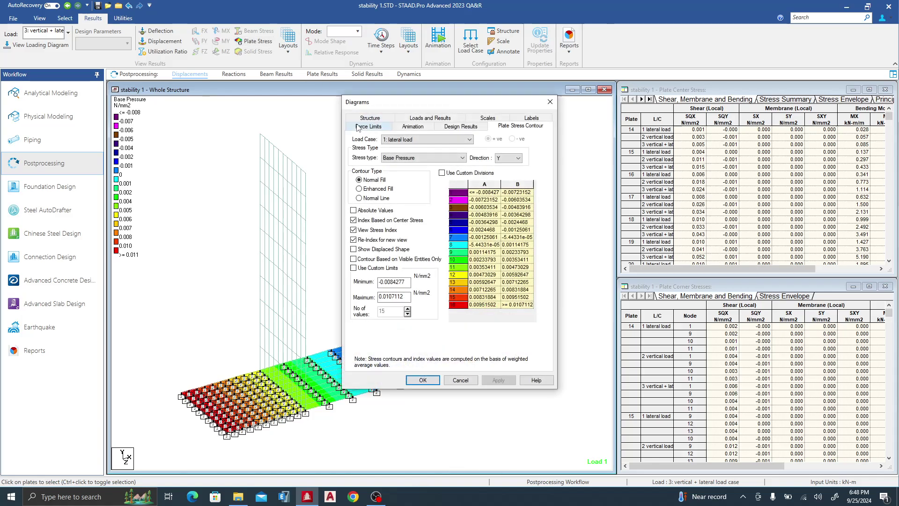
Step: Redraw the base pressure contour for load case 2, vertical load (0.032–0.076 N/mm2)
{"action": "left_click", "coordinate": [458, 142]}
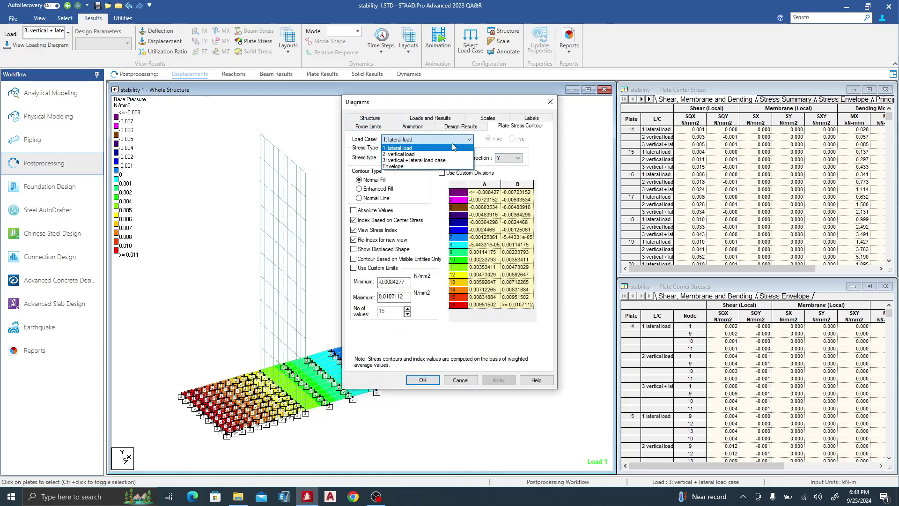
{"action": "left_click", "coordinate": [442, 156]}
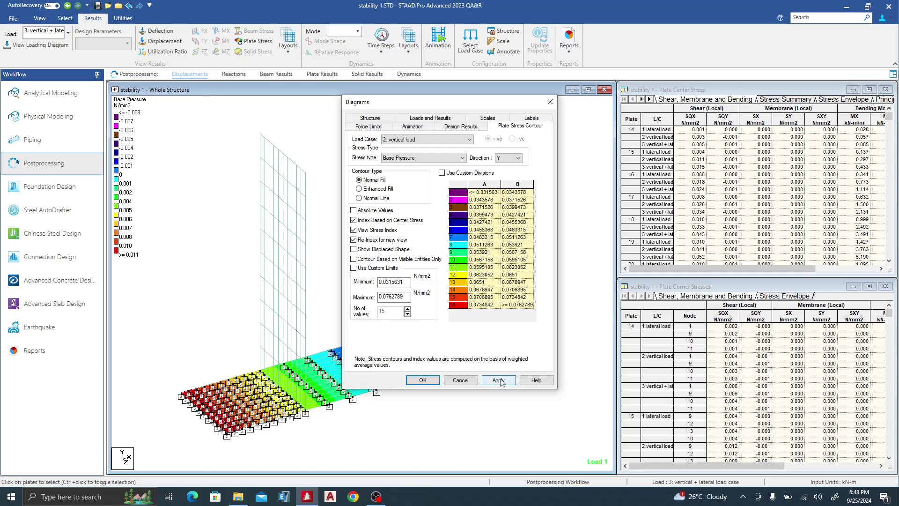
{"action": "left_click", "coordinate": [500, 380]}
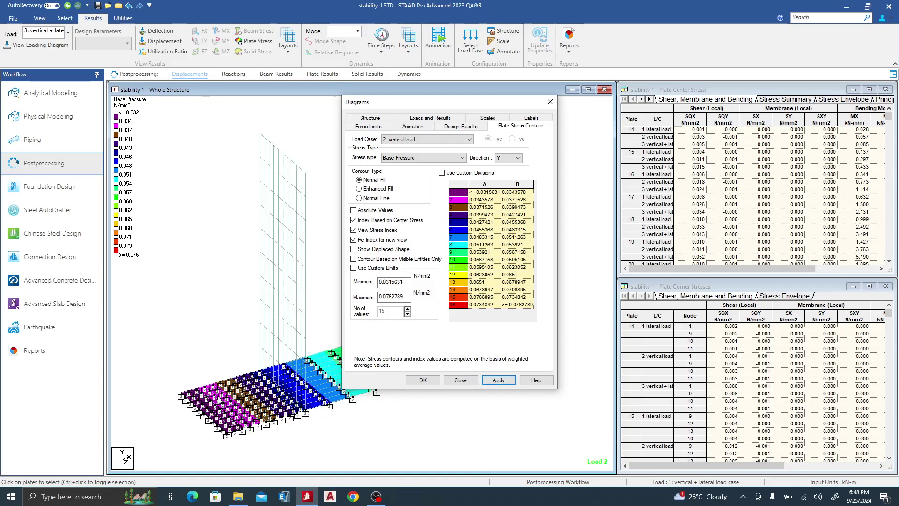
{"action": "left_click_drag", "start_coordinate": [373, 102], "coordinate": [642, 98]}
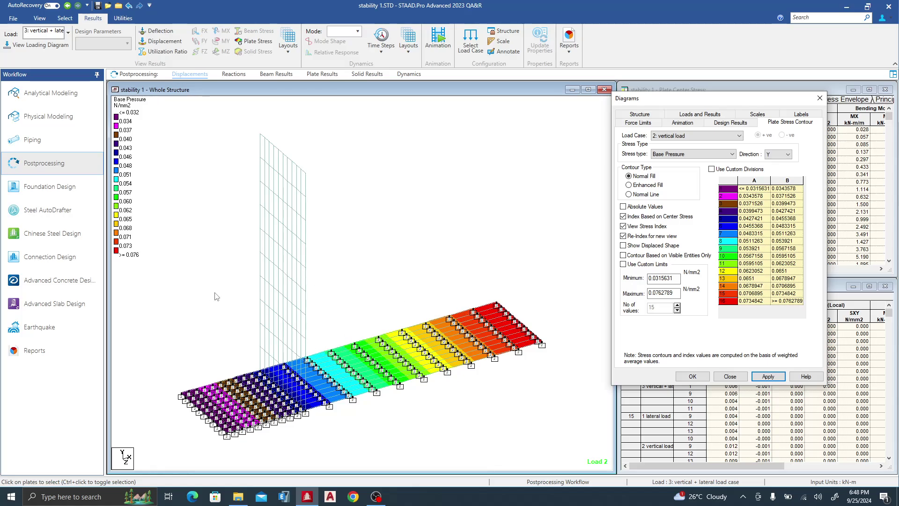
{"action": "left_click", "coordinate": [819, 98]}
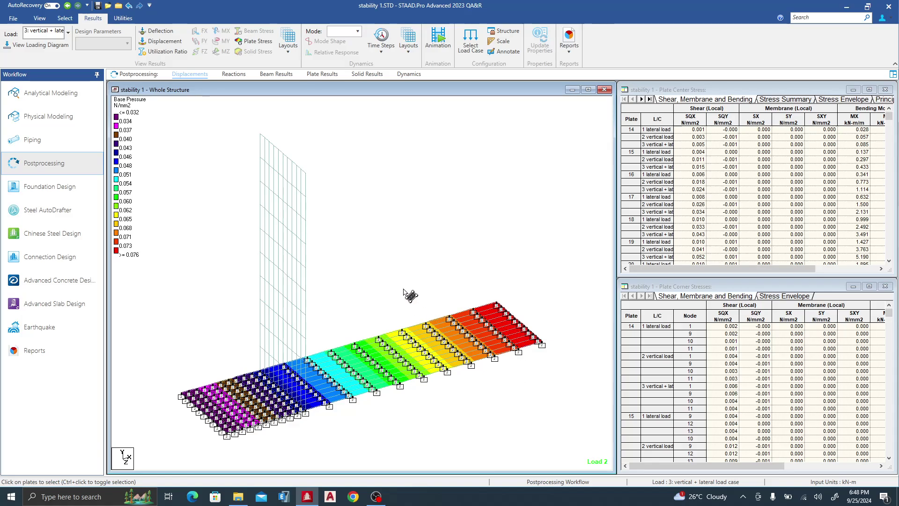
Step: Show the Reactions page with support reaction and statics check tables for each load case
{"action": "left_click", "coordinate": [234, 74]}
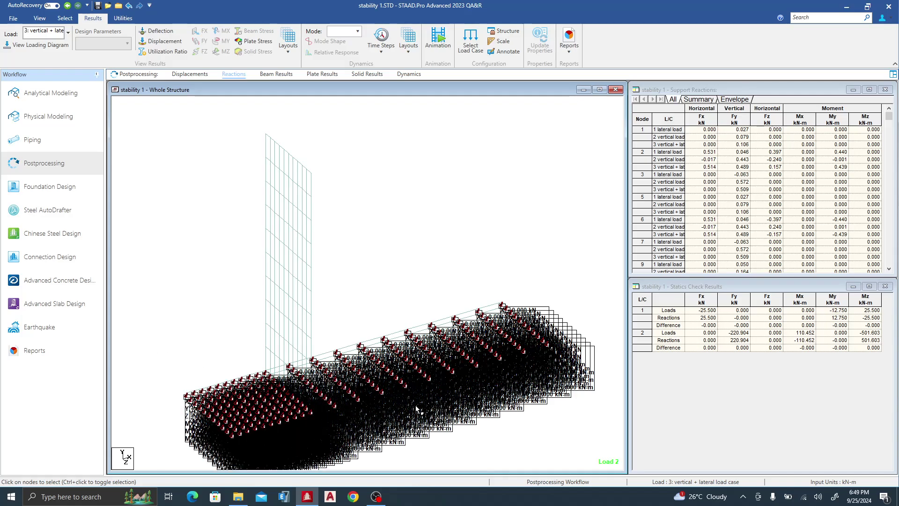